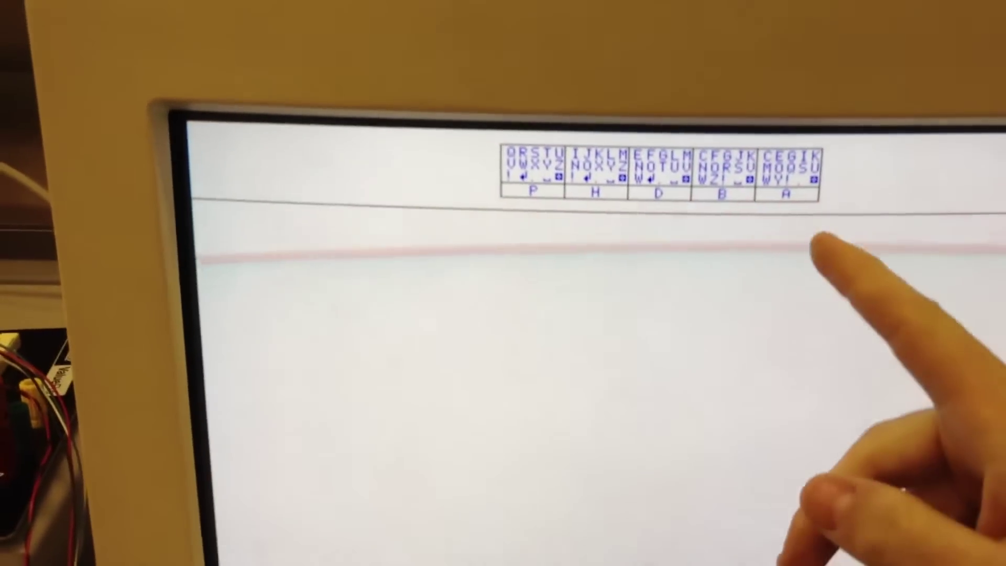
pyautogui.write('A')
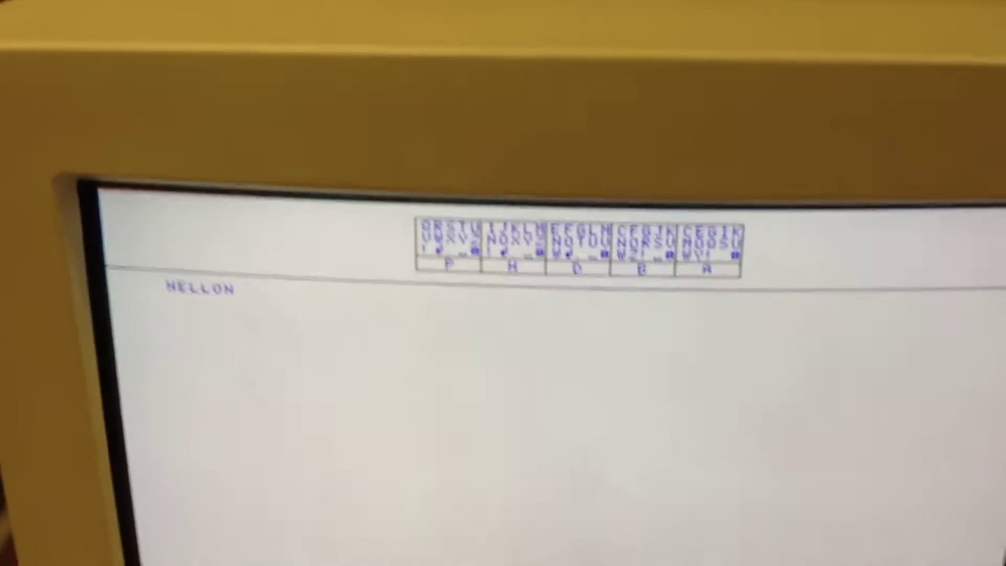
# Step: Delete the mistaken trailing N from the displayed text with backspace
pyautogui.press('BackSpace')
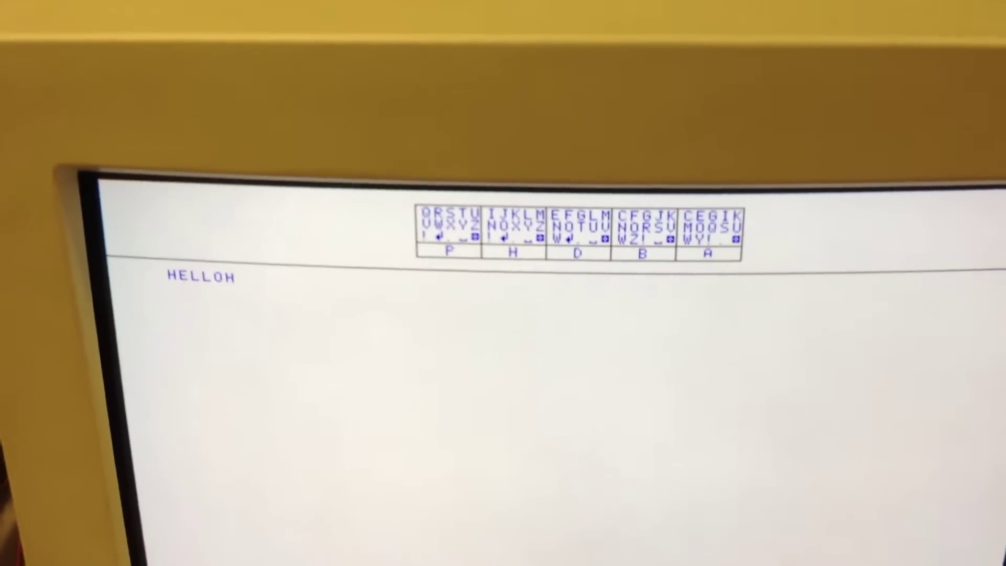